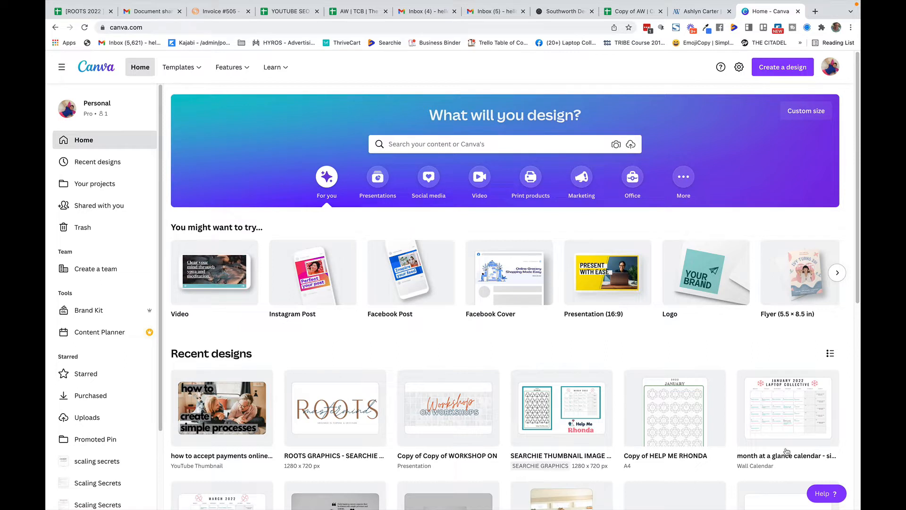
Start a new Facebook Post design
left_click(782, 69)
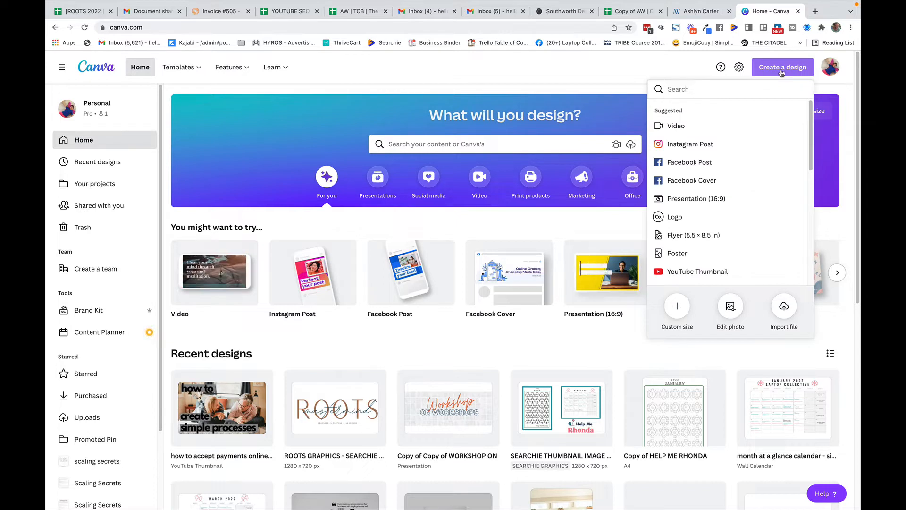
left_click(690, 162)
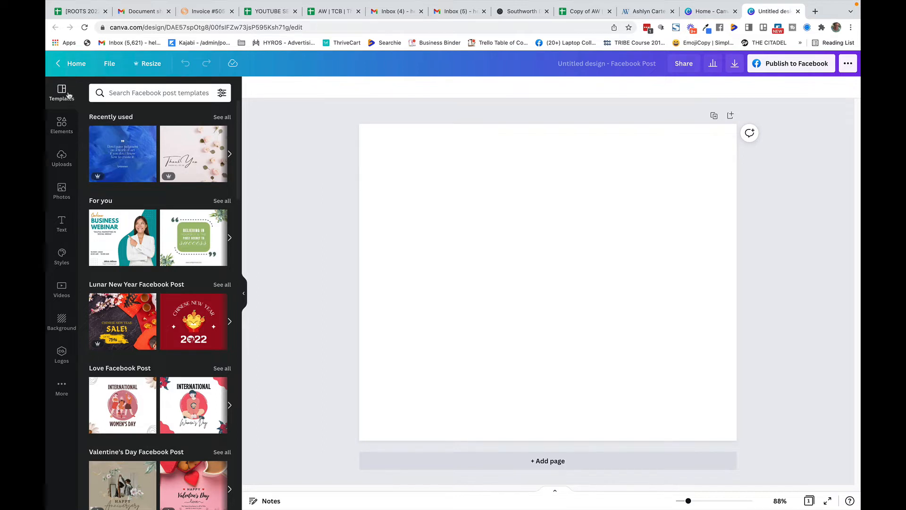
Fill the page with the uploaded photo of the man clutching his head
left_click(59, 162)
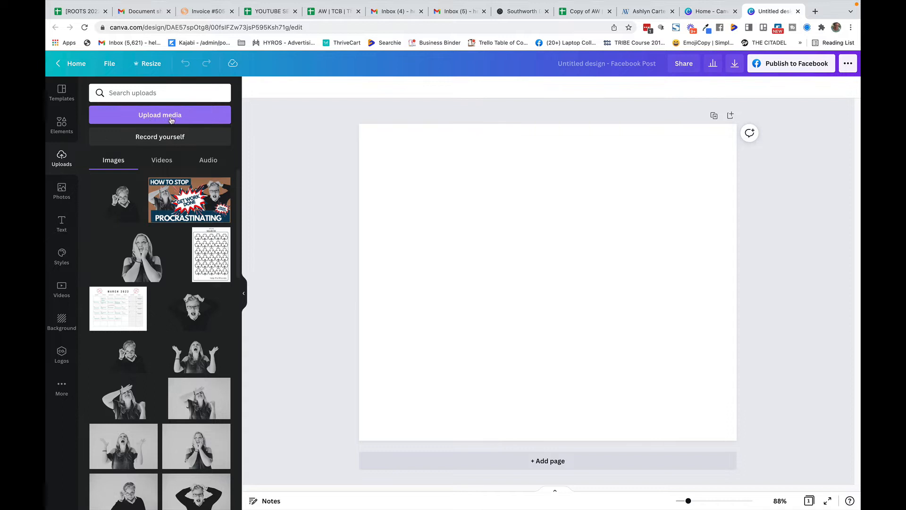
scroll(159, 276, "down", 5)
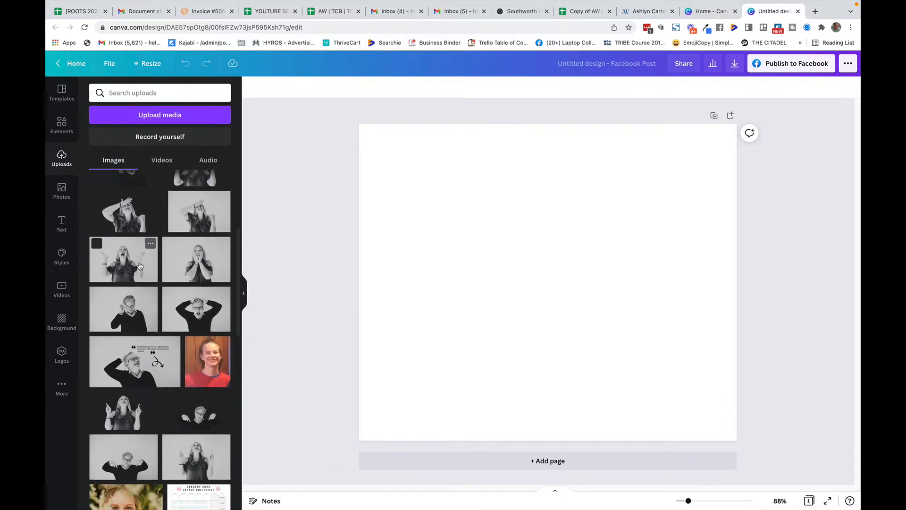
left_click(195, 310)
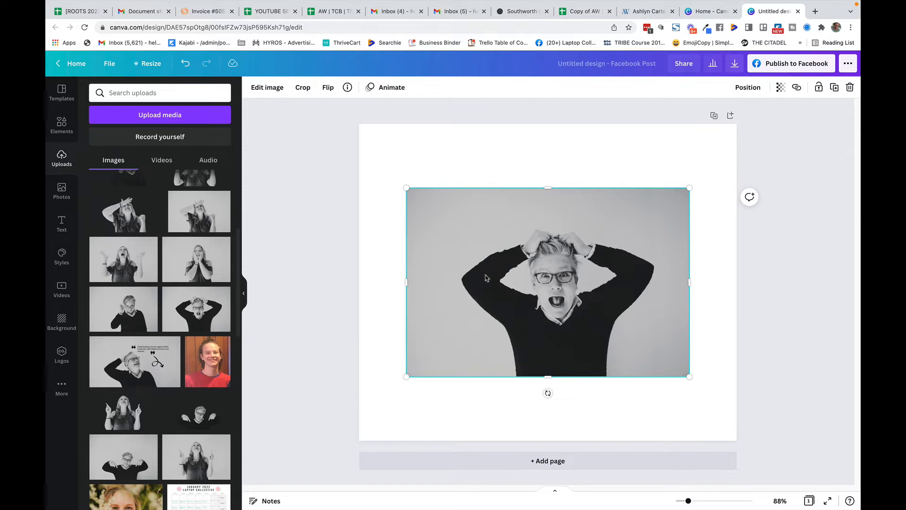
key("Delete")
left_click_drag(201, 306, 370, 287)
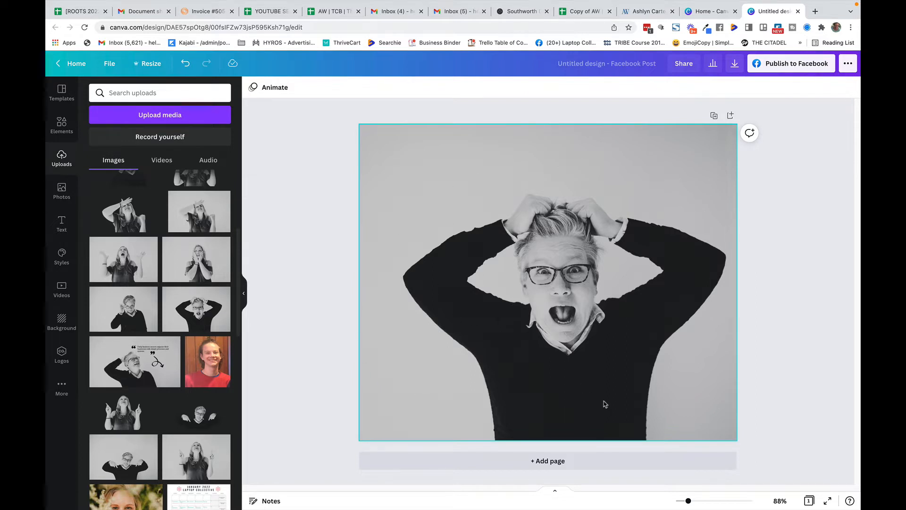
Select the photo and remove its background with Background Remover
left_click(416, 174)
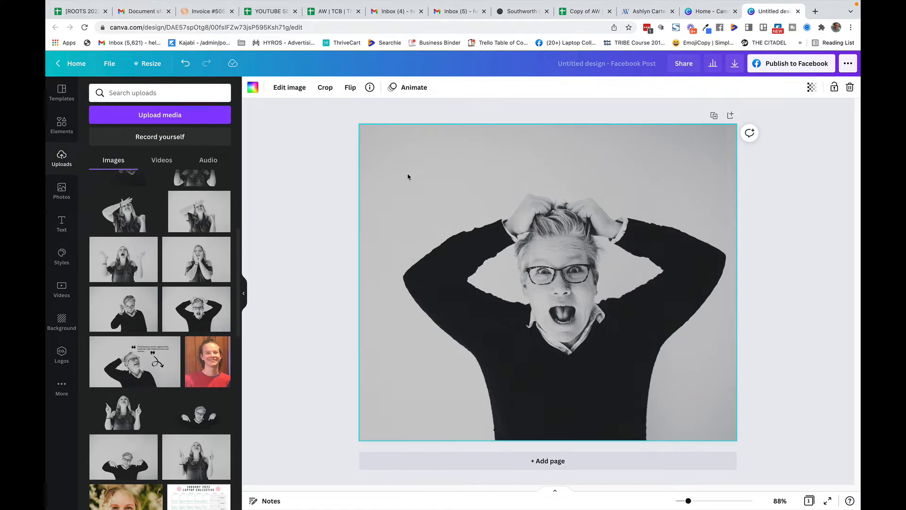
left_click(344, 200)
left_click(430, 199)
left_click(289, 88)
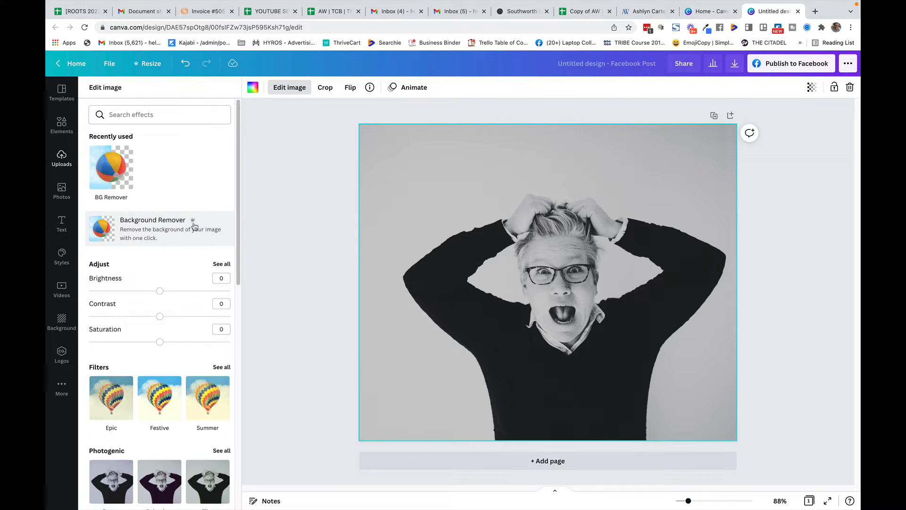
left_click(115, 229)
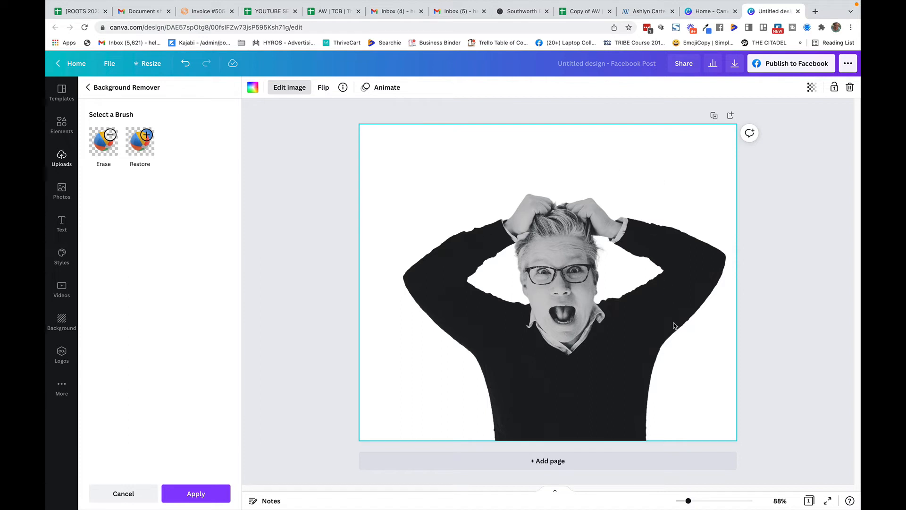
Download the design as a PNG with transparent background and close the share popup
left_click(735, 63)
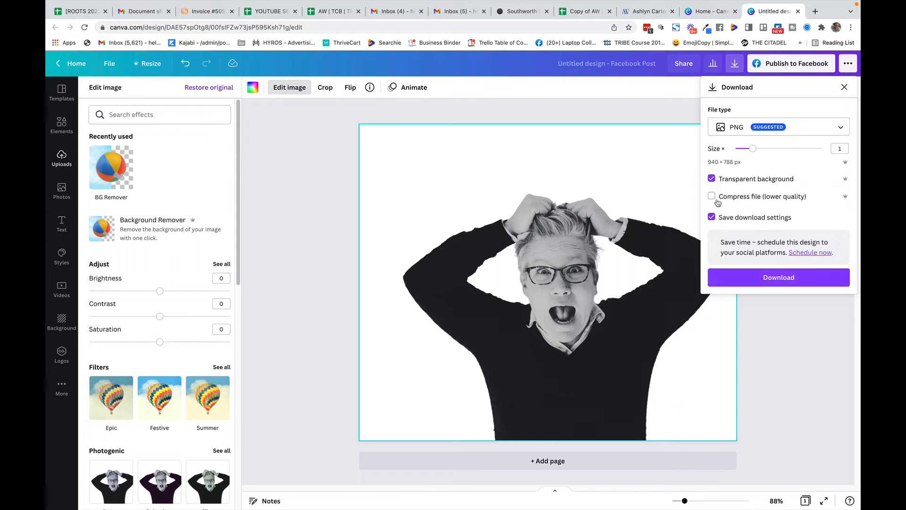
left_click(732, 283)
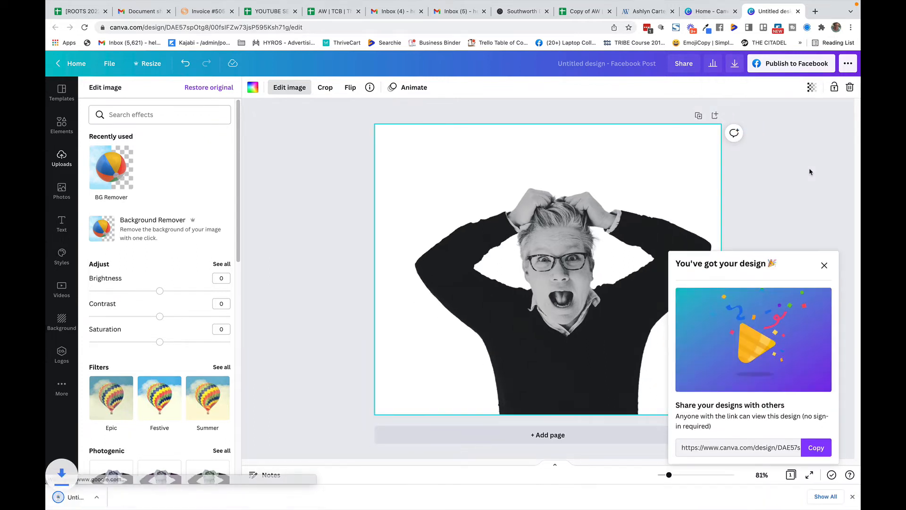
left_click(824, 267)
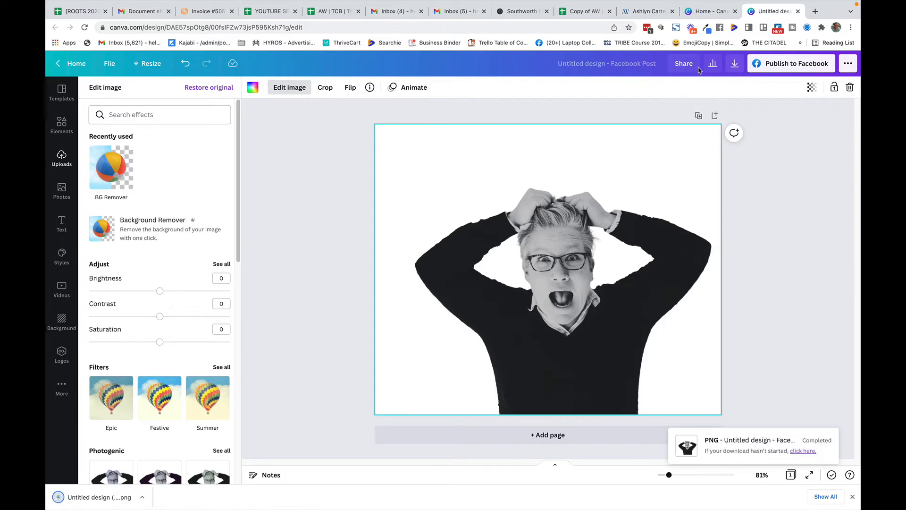
Switch back to the home tab and start another Facebook Post design
left_click(699, 12)
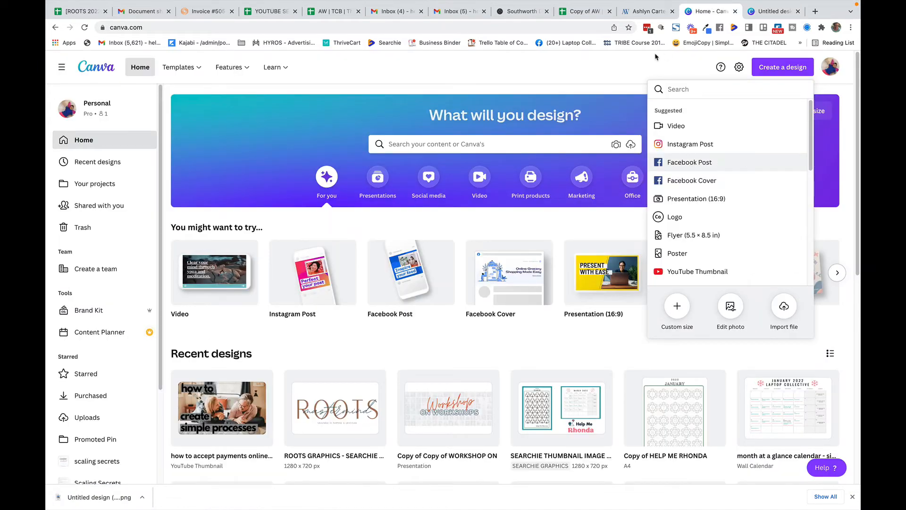
left_click(637, 63)
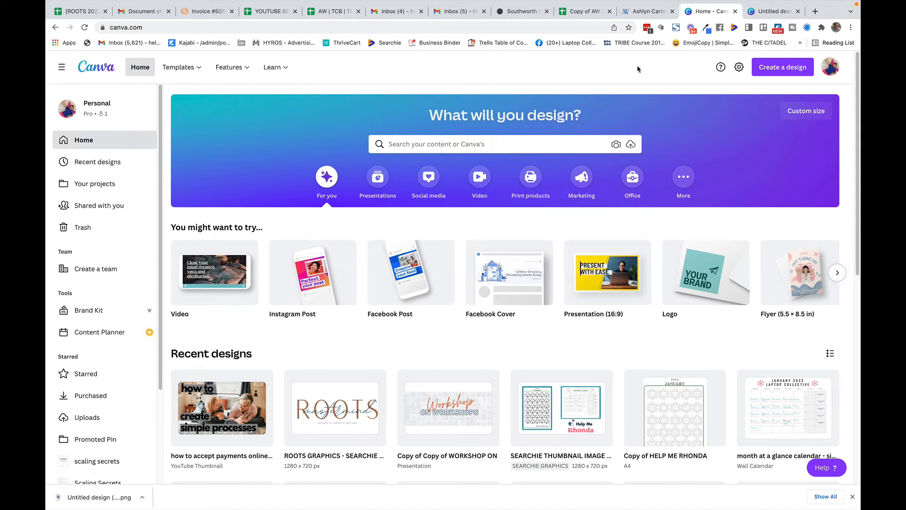
left_click(773, 69)
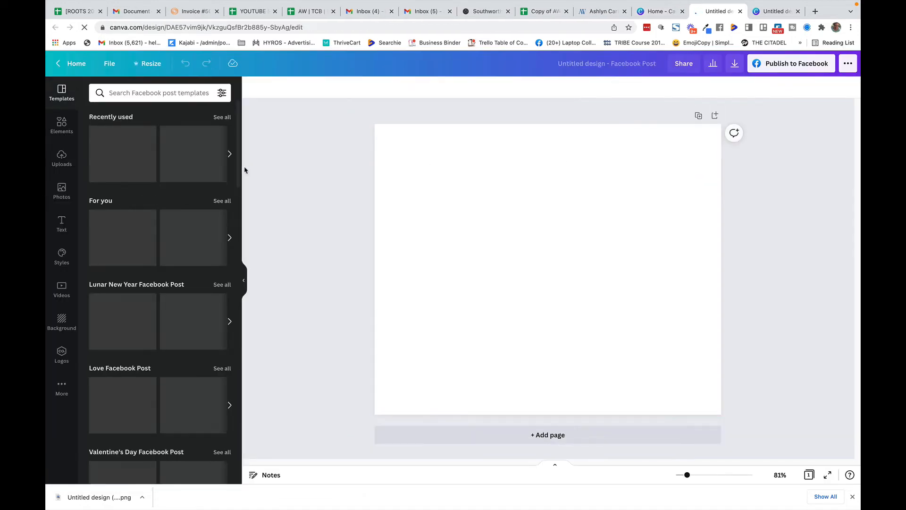
Add the downloaded cut-out PNG from uploads and set the page background colour to #ff7b8b
left_click(61, 159)
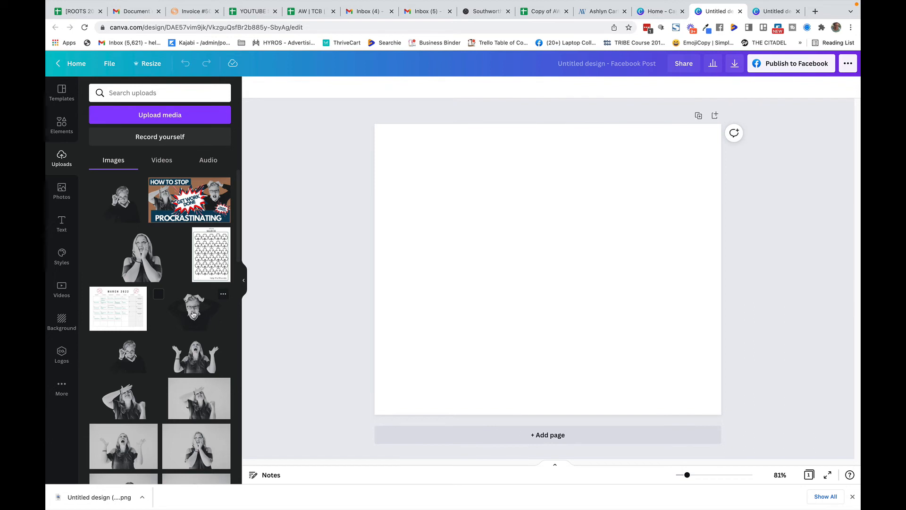
left_click(193, 314)
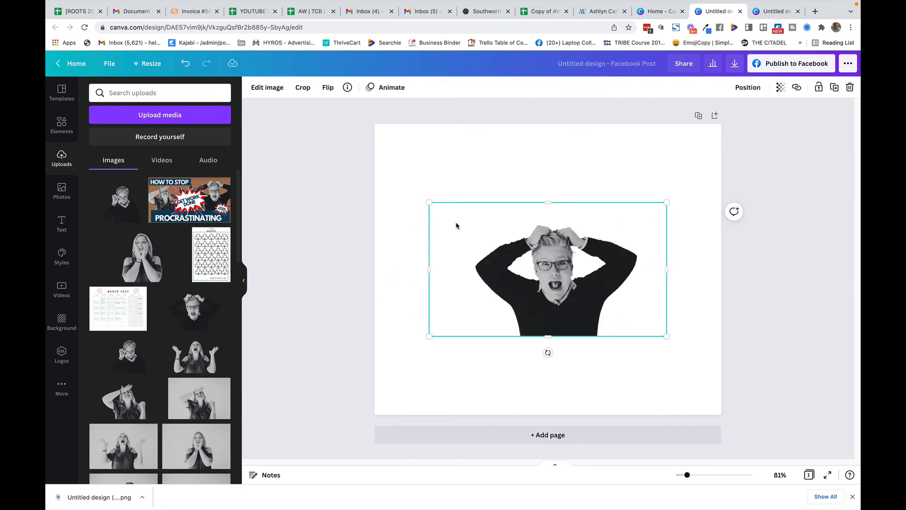
left_click(396, 162)
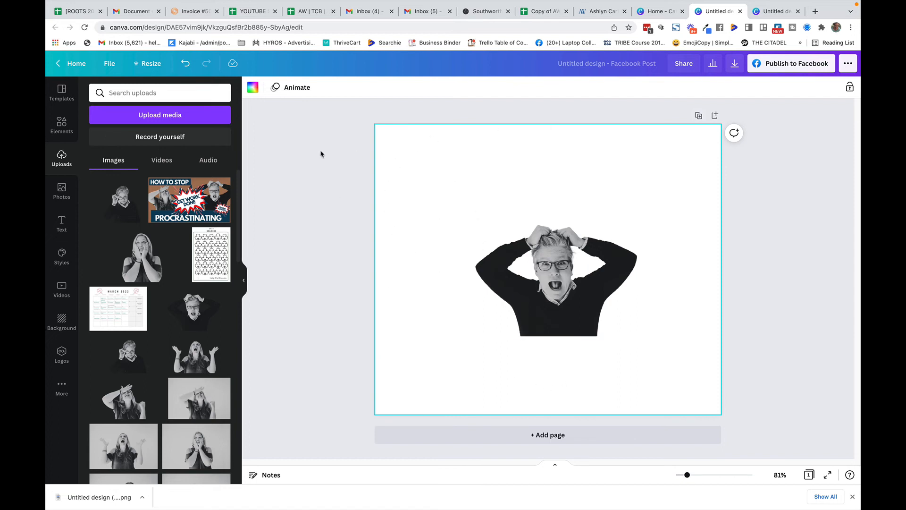
left_click(254, 91)
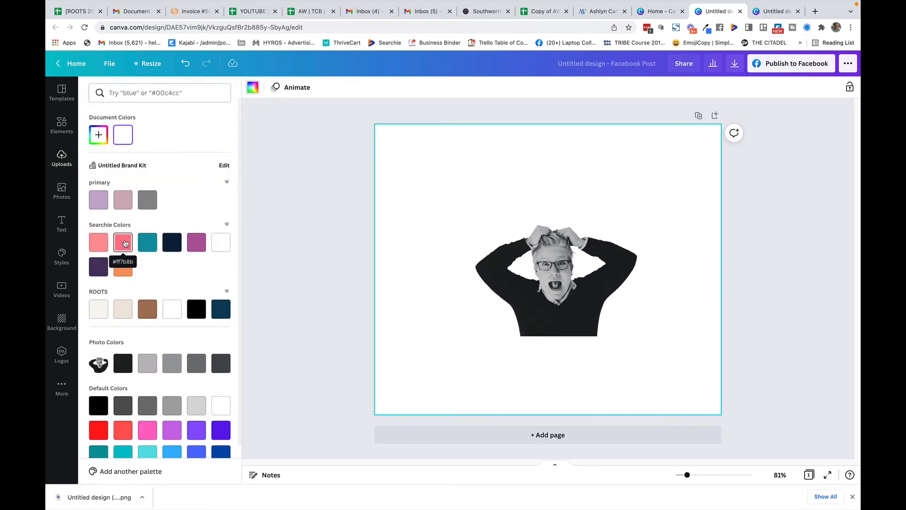
left_click(124, 243)
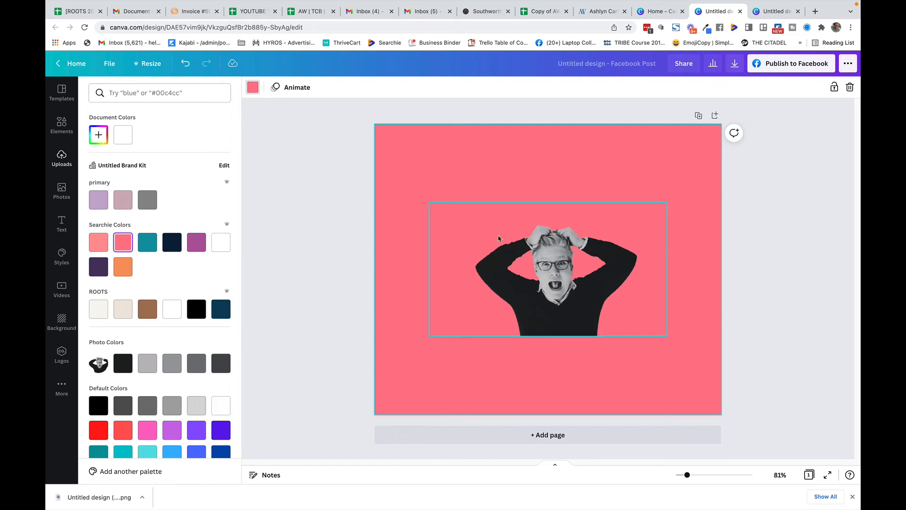
Enlarge, rotate and move the cut-out image so it sits tilted in the page's lower right corner
left_click(559, 239)
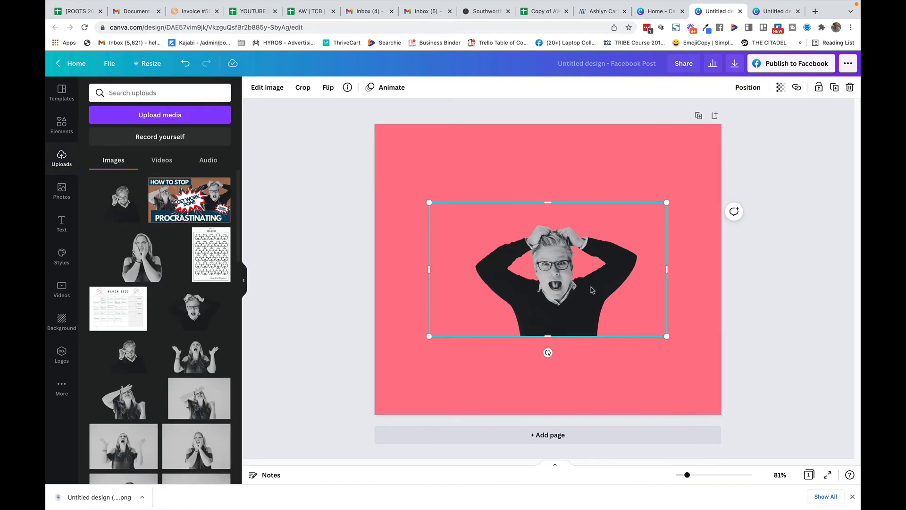
left_click_drag(429, 336, 328, 418)
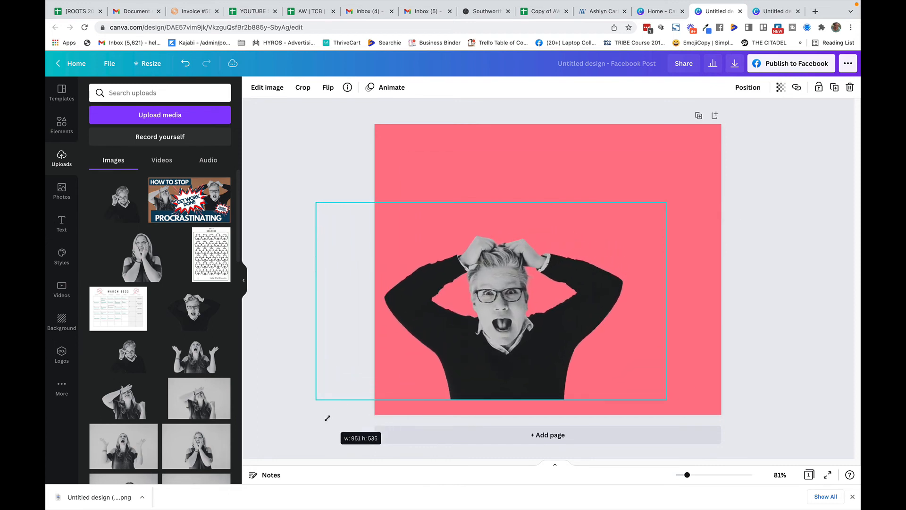
left_click_drag(513, 344, 575, 267)
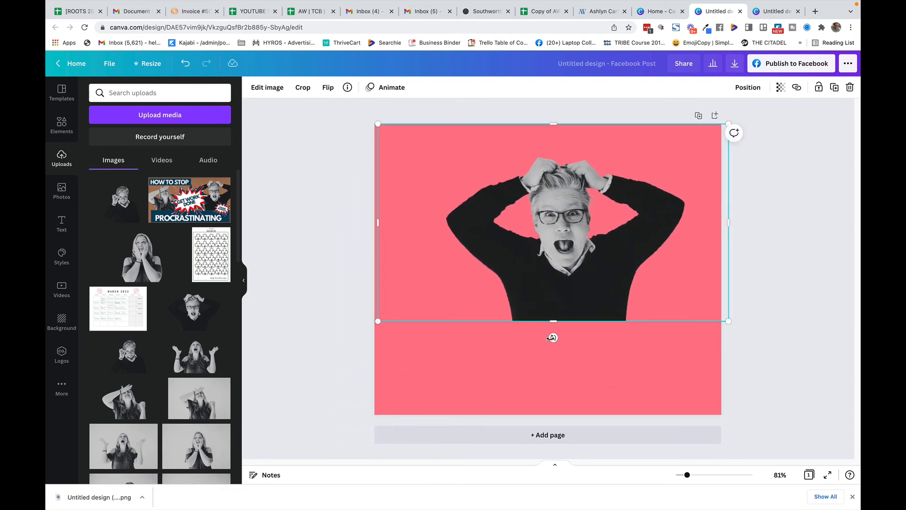
left_click_drag(553, 337, 596, 331)
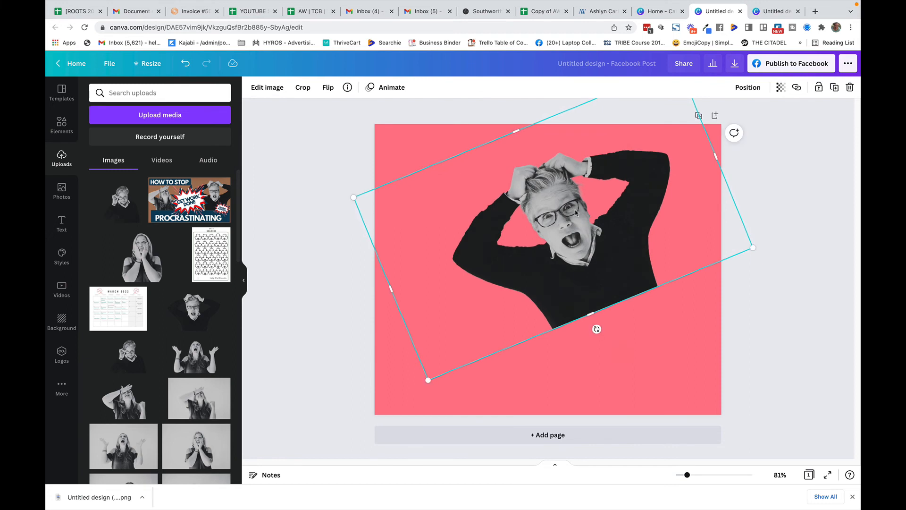
left_click_drag(574, 209, 672, 334)
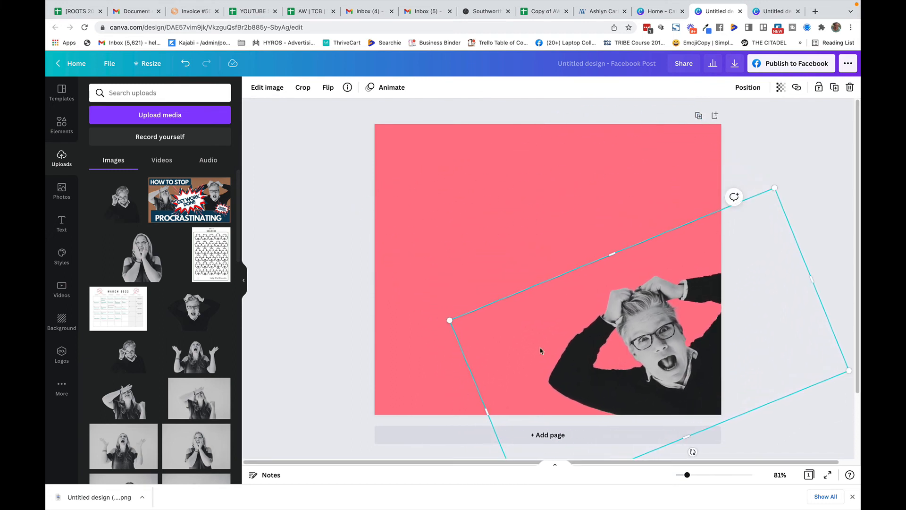
left_click_drag(449, 319, 343, 303)
left_click(354, 177)
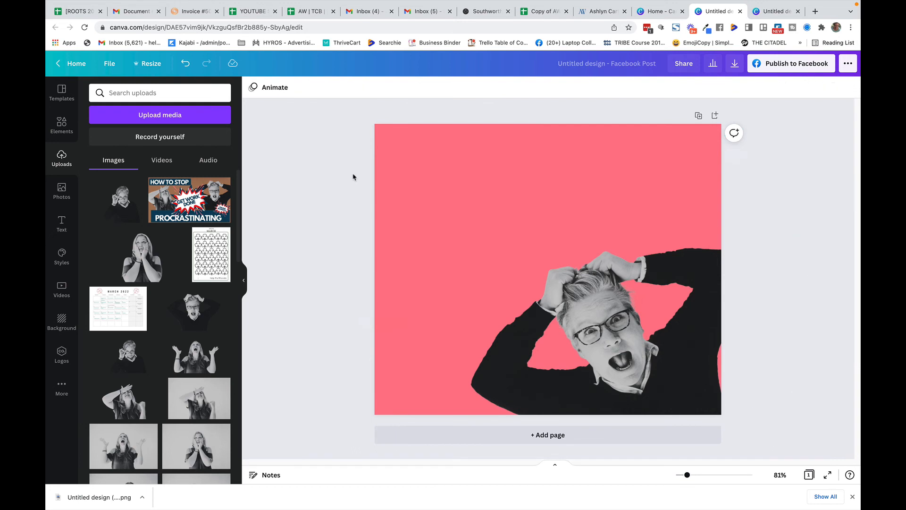